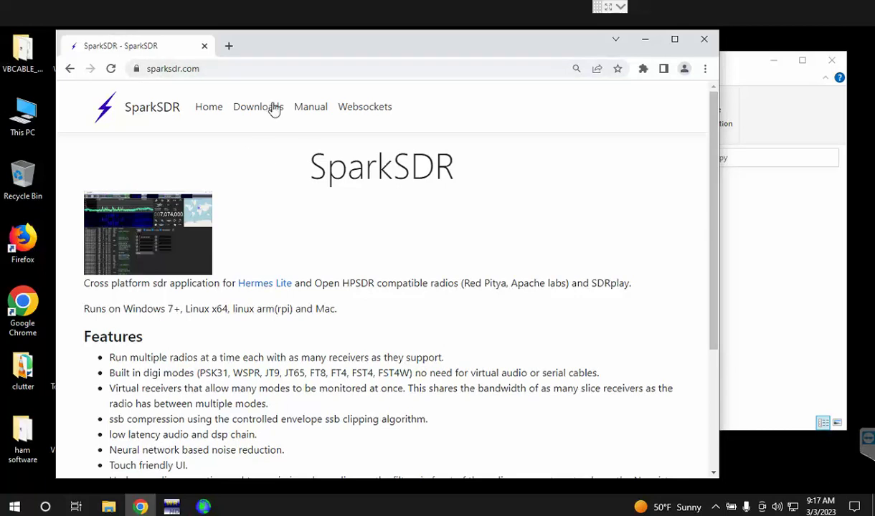
# Step: Go to the SparkSDR Downloads page and bring the 2.0.33 release download files into view
pyautogui.click(261, 110)
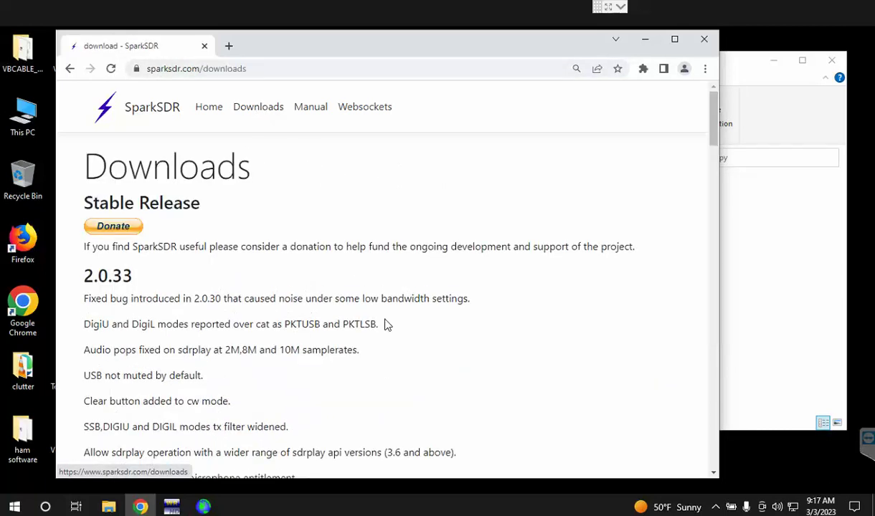
pyautogui.scroll(-3, 386, 325)
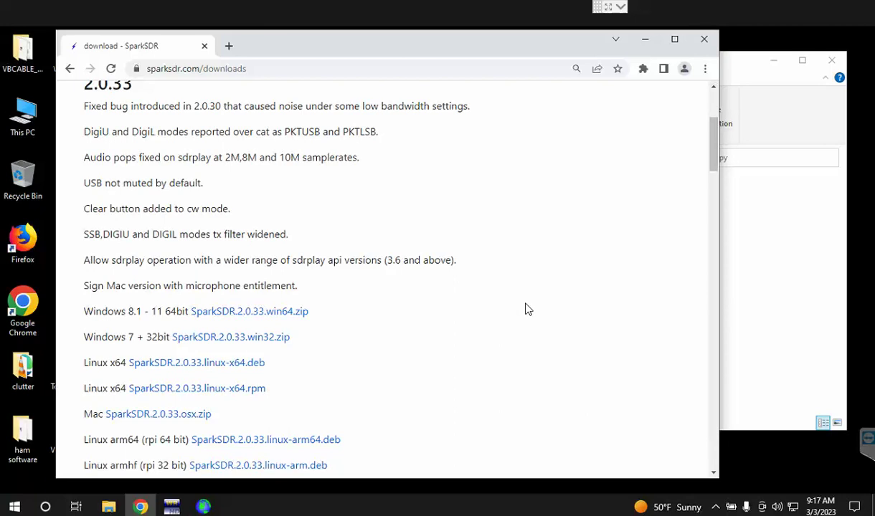
# Step: Launch SparkSDR.exe from the sparksdr2 - Copy folder and move its window higher on screen
pyautogui.click(756, 279)
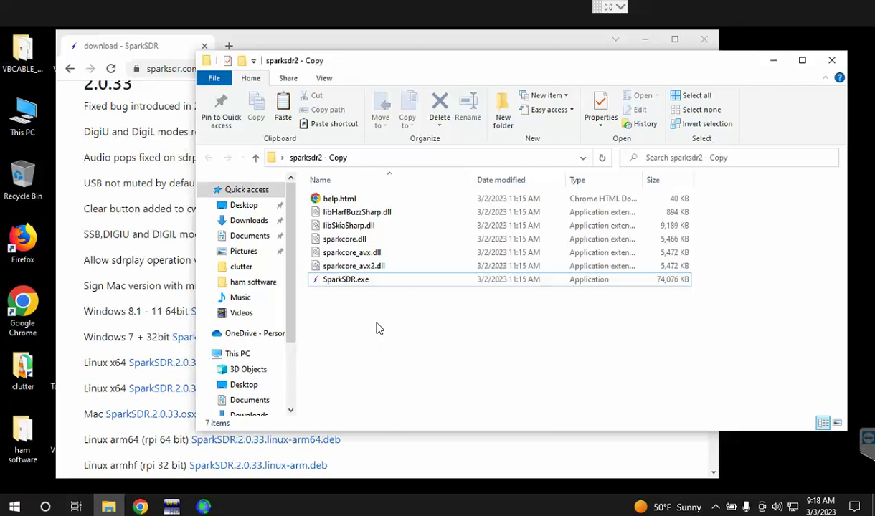
pyautogui.click(348, 283)
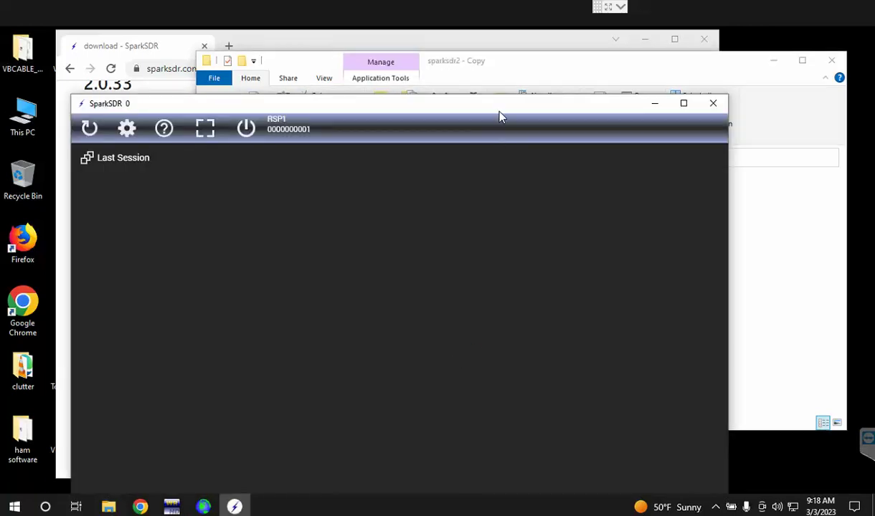
pyautogui.moveTo(499, 111); pyautogui.dragTo(508, 42)
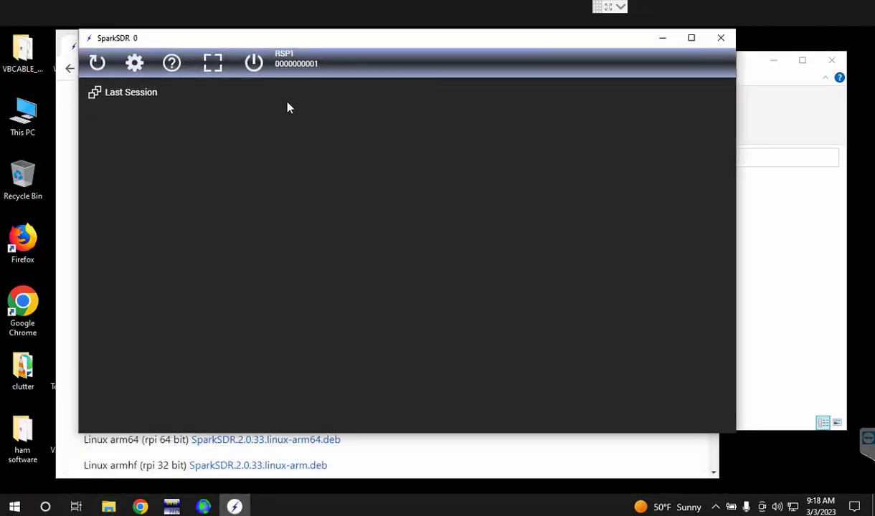
pyautogui.click(134, 65)
pyautogui.click(127, 168)
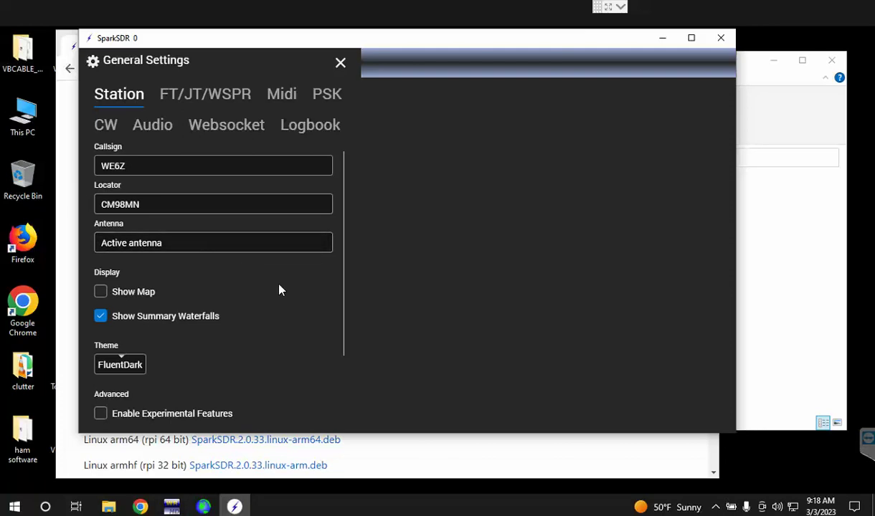
pyautogui.scroll(-3, 276, 286)
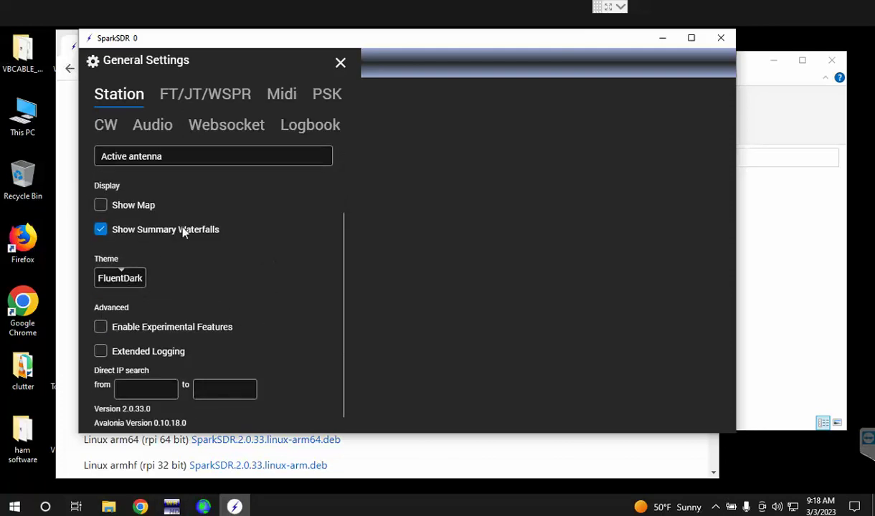
pyautogui.scroll(3, 289, 326)
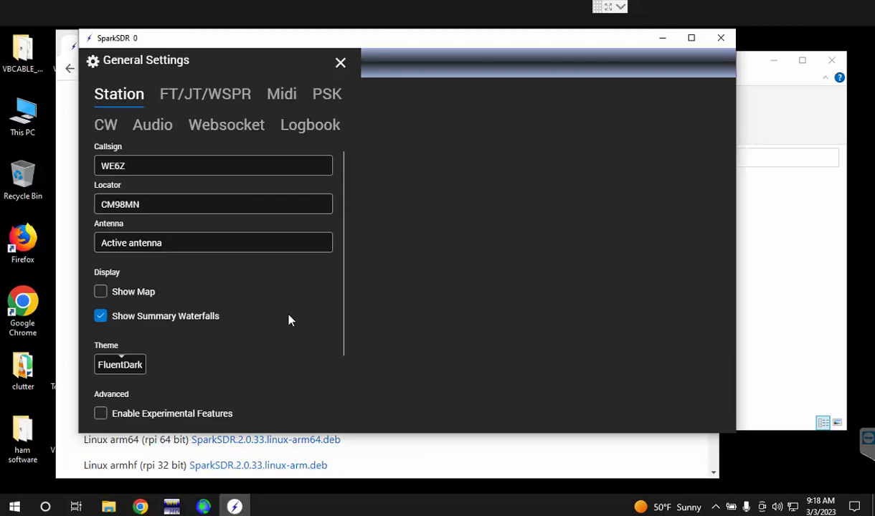
pyautogui.click(204, 99)
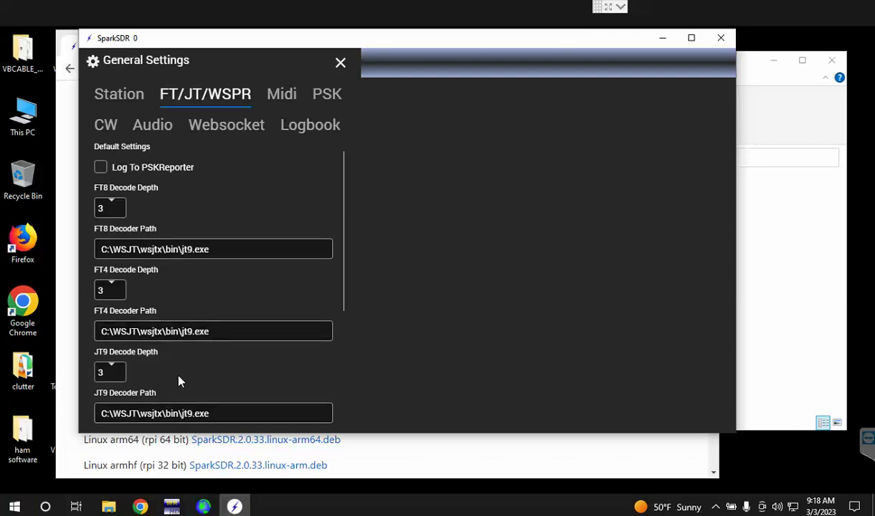
pyautogui.click(341, 63)
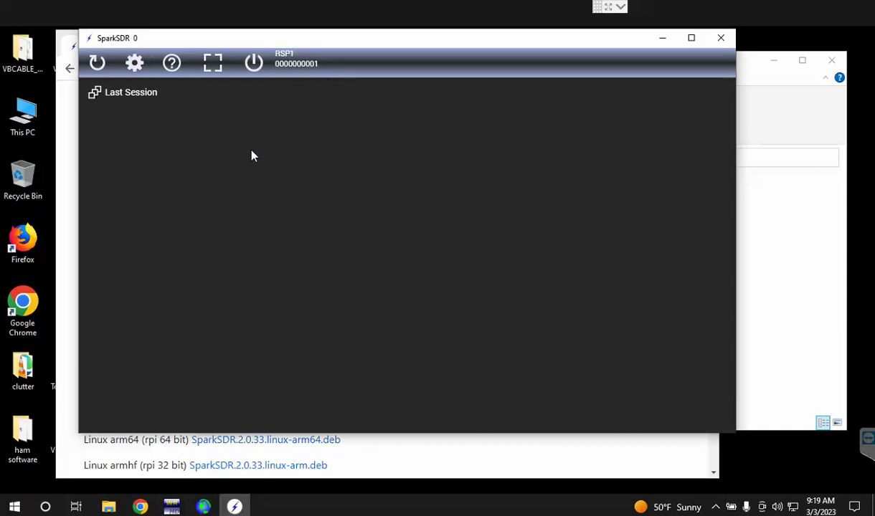
pyautogui.click(253, 64)
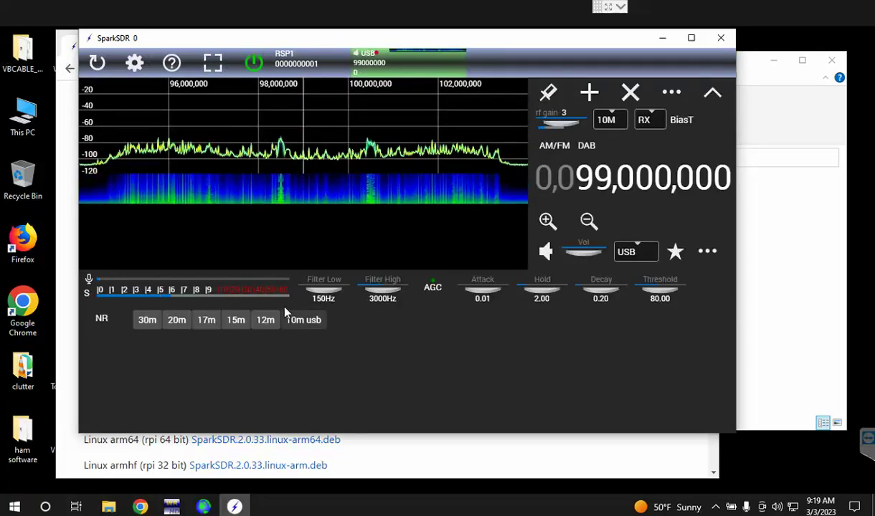
# Step: Keep the RSP1 at the 10M sample rate and tune it to 14,074,000 Hz
pyautogui.click(609, 120)
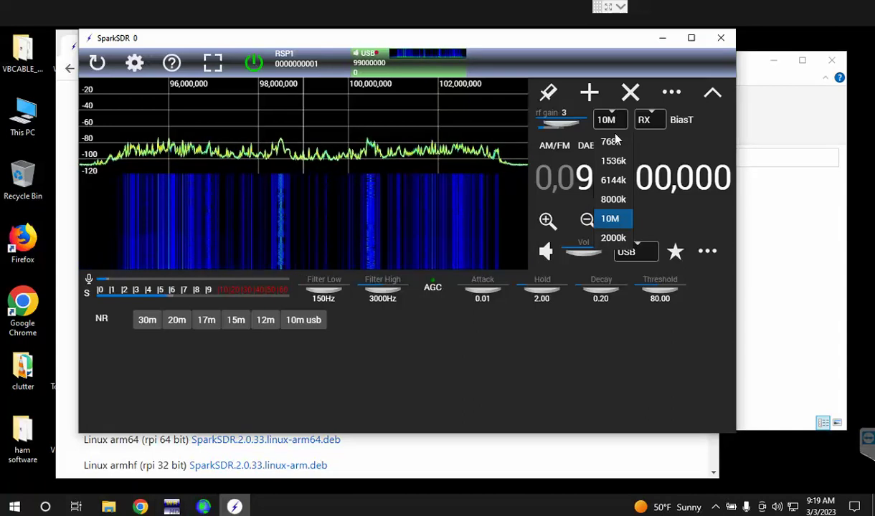
pyautogui.click(611, 219)
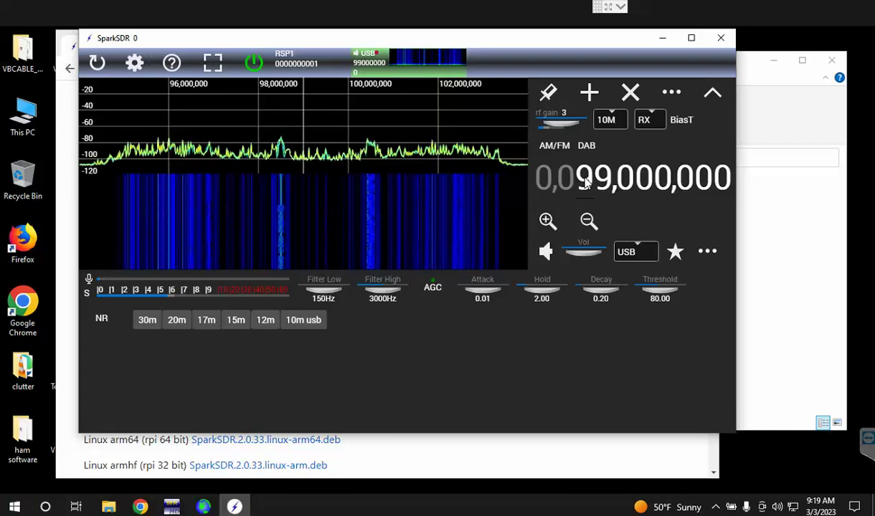
pyautogui.write('14,')
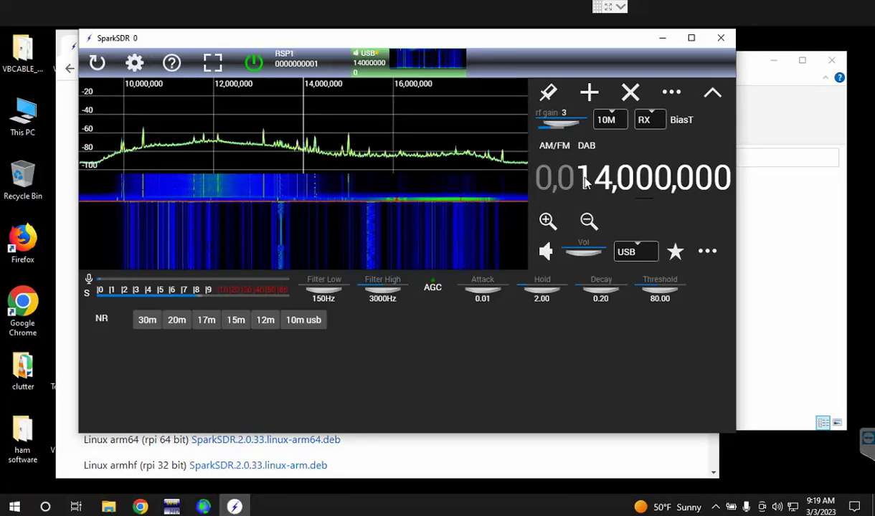
pyautogui.write('074')
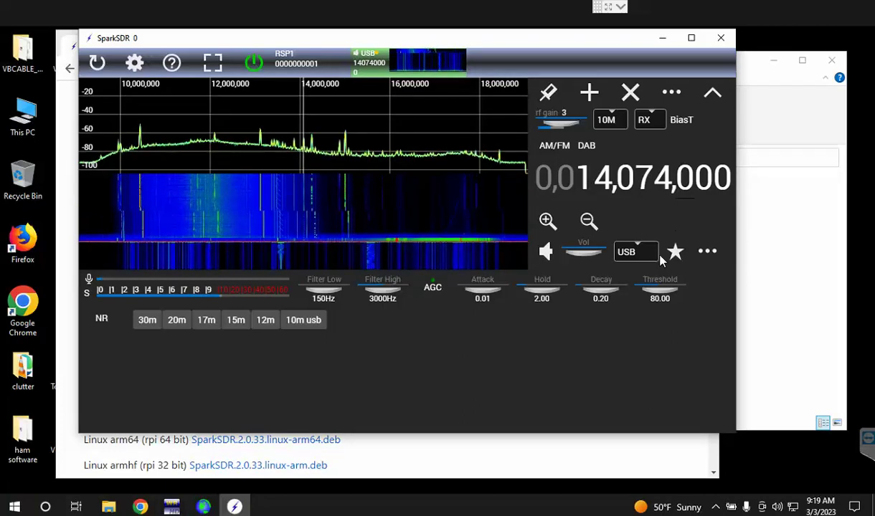
# Step: Switch the 14,074,000 Hz receiver to FT8 and enable PSK Reporter spotting
pyautogui.click(636, 254)
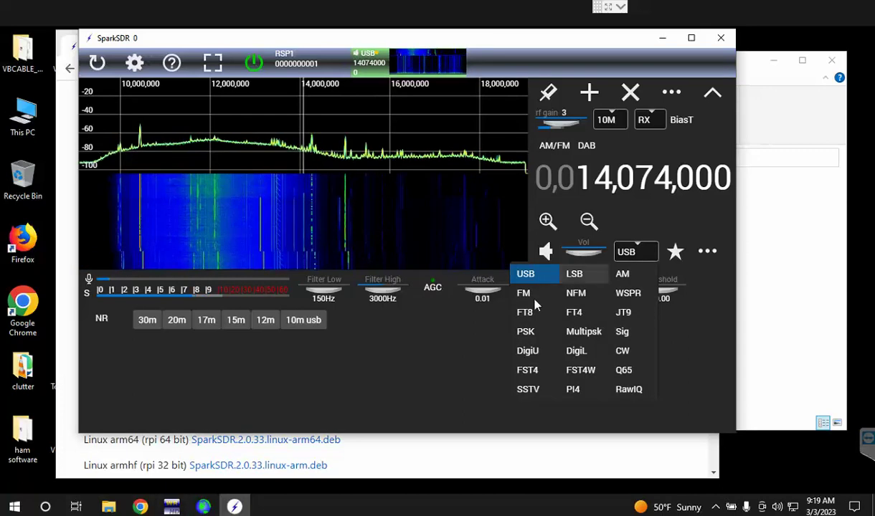
pyautogui.click(524, 316)
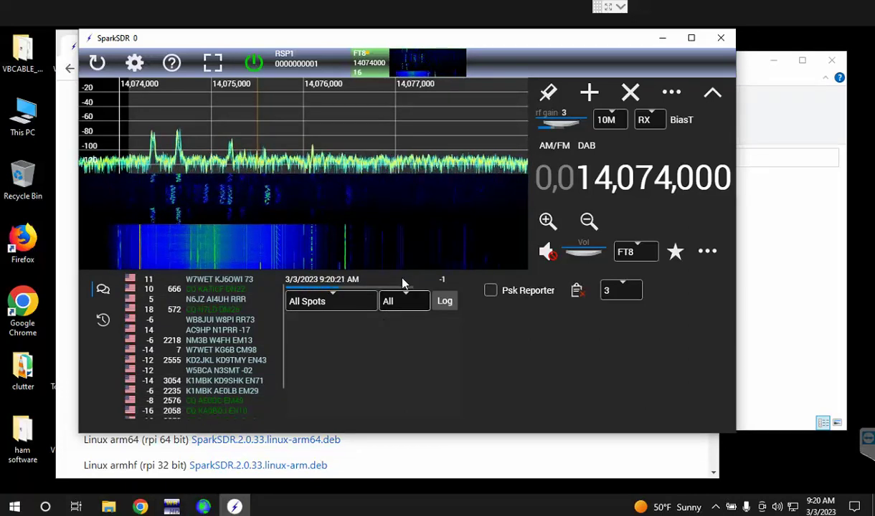
pyautogui.click(490, 291)
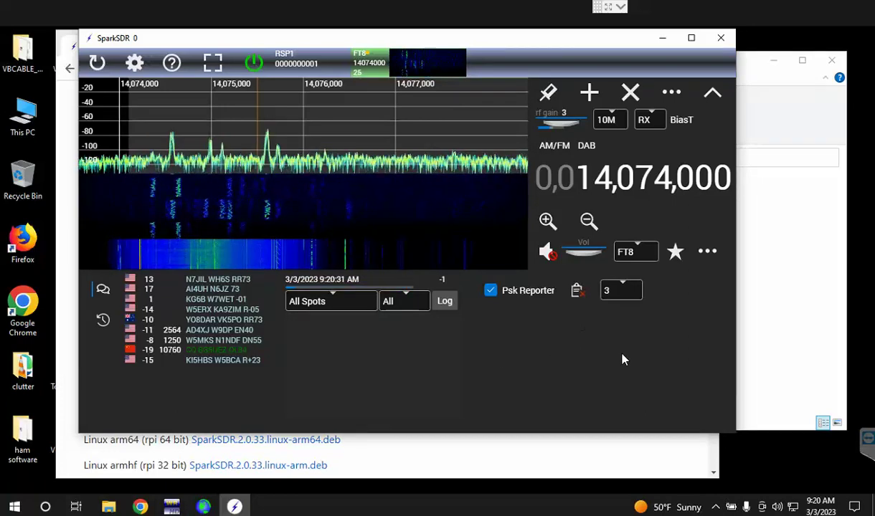
# Step: Add a receiver on 14,080,000 Hz decoding FT4 with PSK Reporter spotting enabled
pyautogui.click(589, 93)
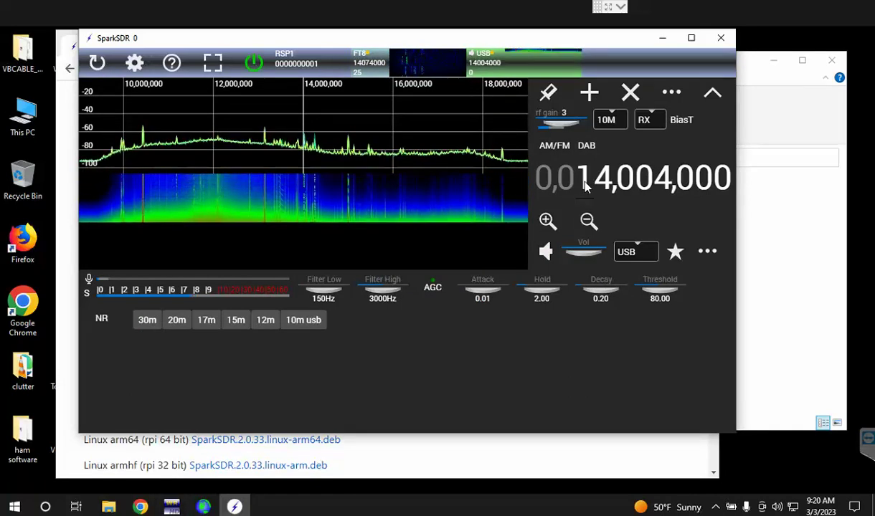
pyautogui.scroll(8, 585, 185)
pyautogui.scroll(-4, 585, 185)
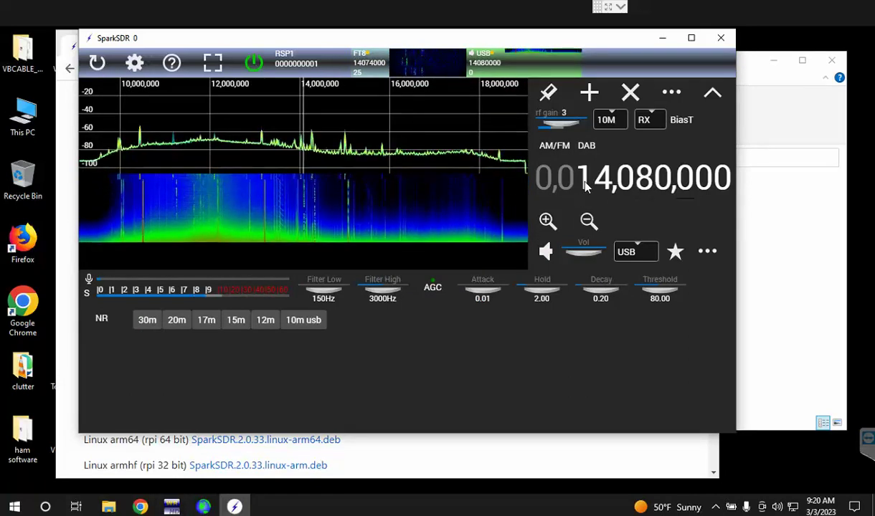
pyautogui.click(634, 252)
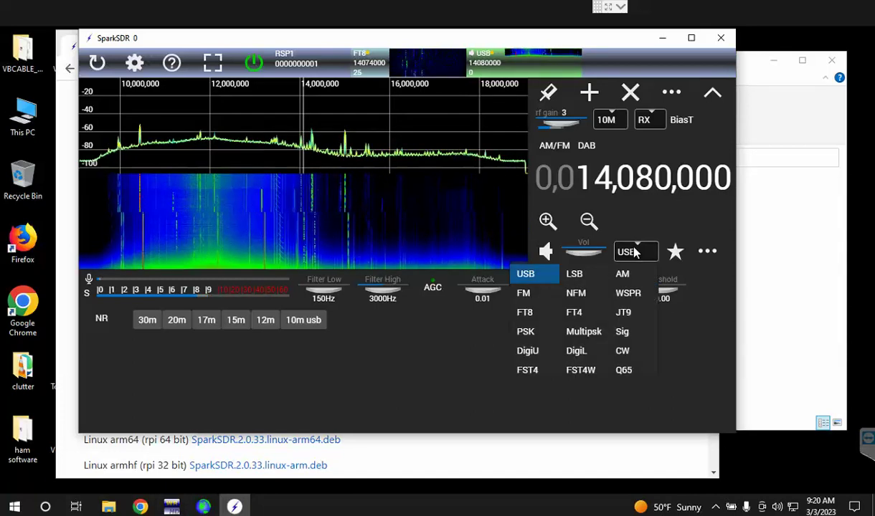
pyautogui.click(576, 312)
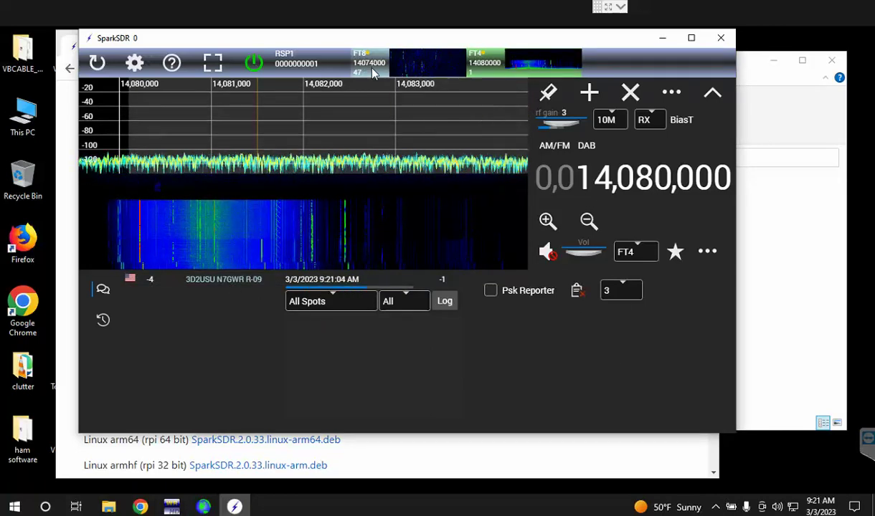
pyautogui.click(490, 293)
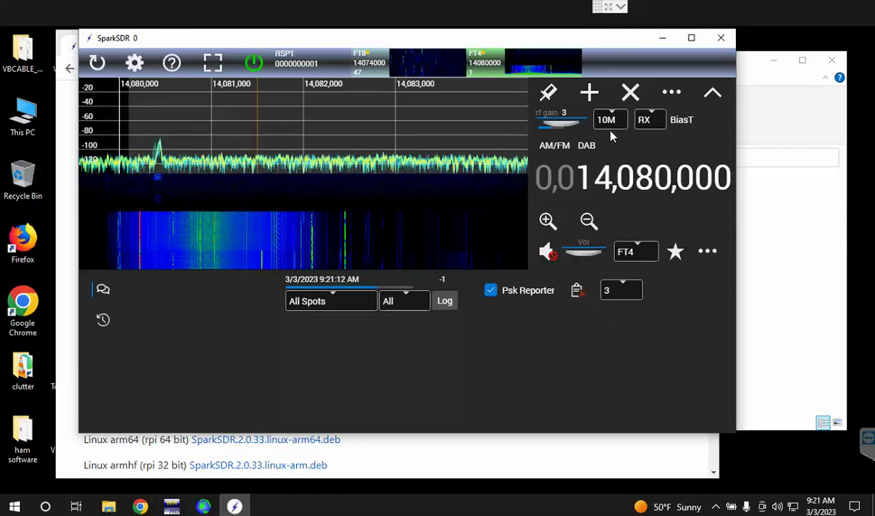
# Step: Add a WSPR receiver on 14,095,600 Hz, then a fourth receiver at 14,012,000 Hz
pyautogui.click(589, 93)
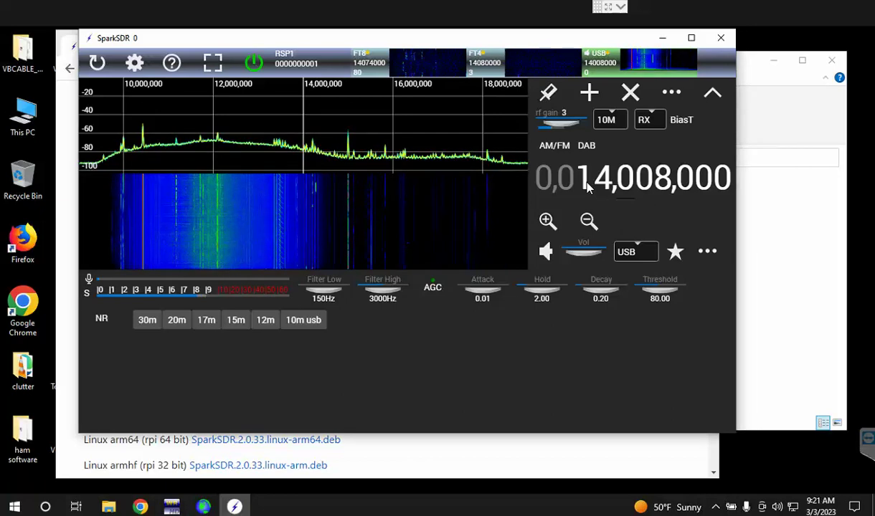
pyautogui.write('956')
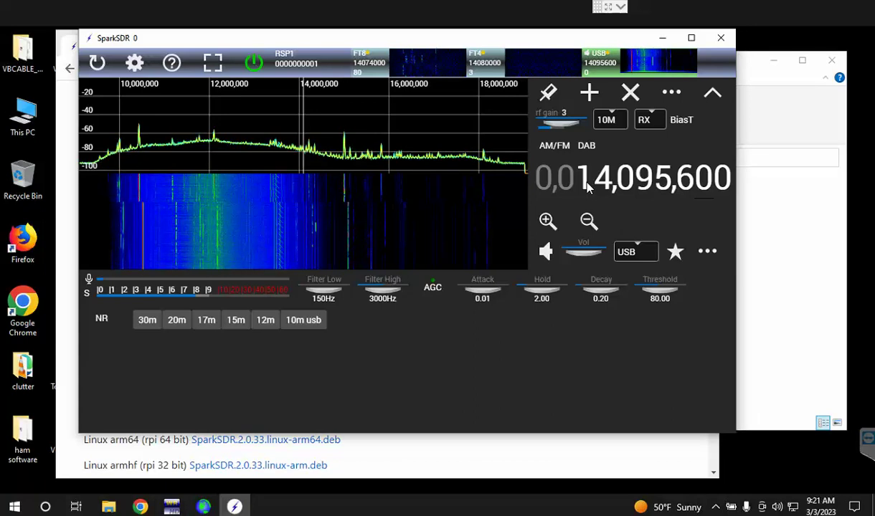
pyautogui.click(636, 252)
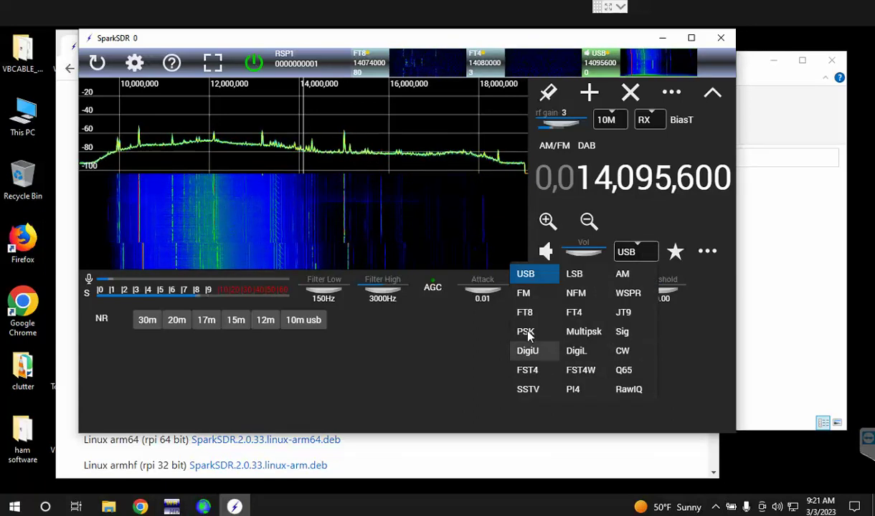
pyautogui.click(626, 294)
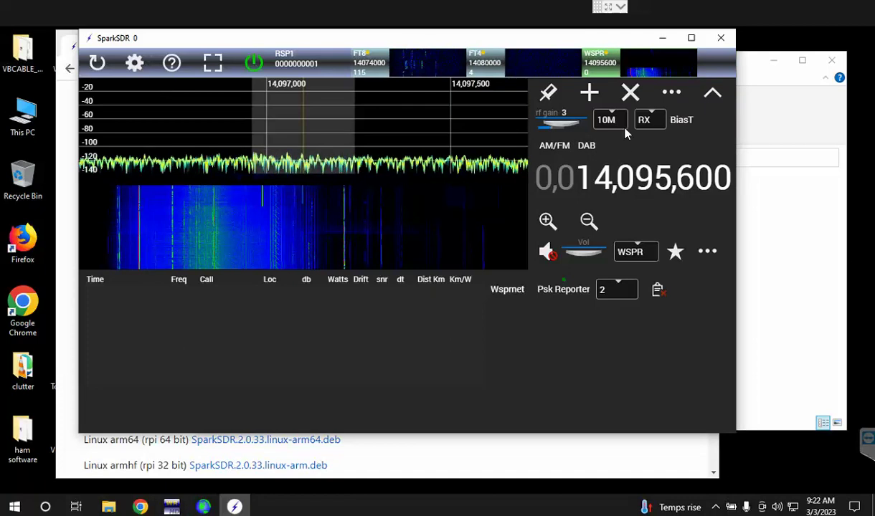
pyautogui.click(589, 92)
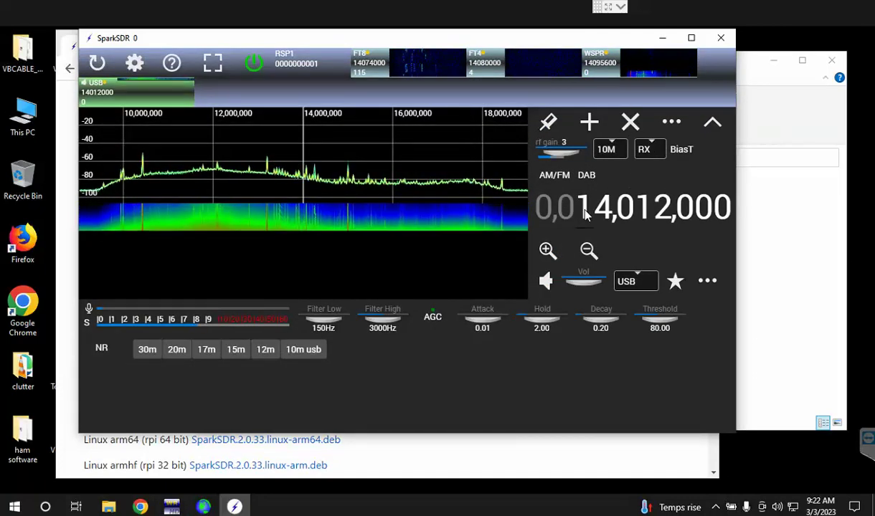
# Step: Retune the new receiver to FT8 on 10,136,000 Hz, then add a fifth receiver
pyautogui.scroll(-4, 584, 208)
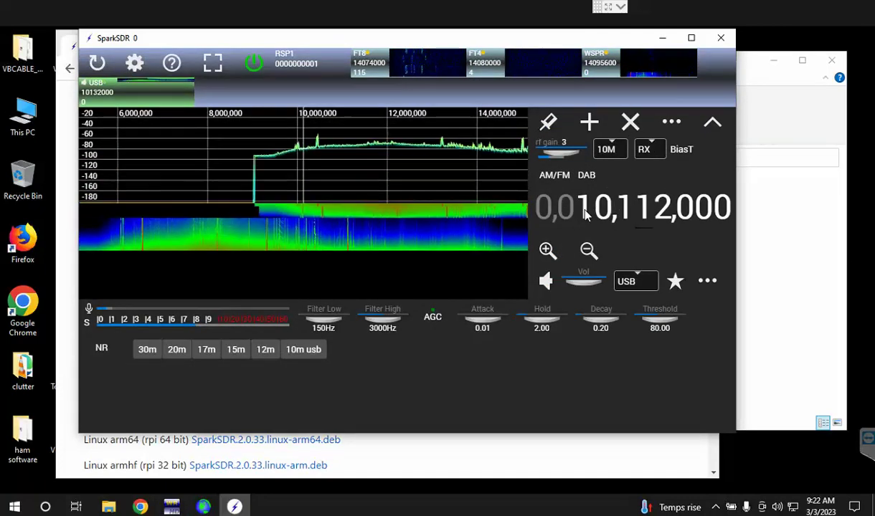
pyautogui.scroll(3, 584, 213)
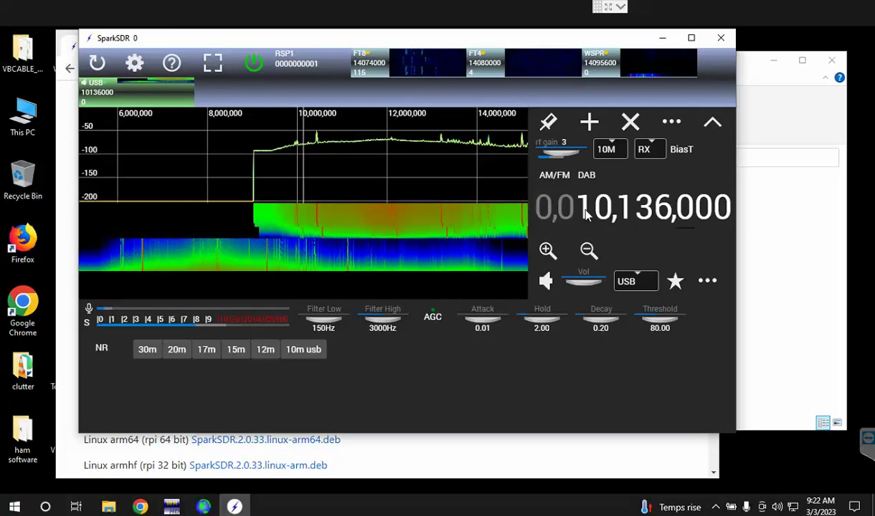
pyautogui.click(635, 282)
pyautogui.click(526, 342)
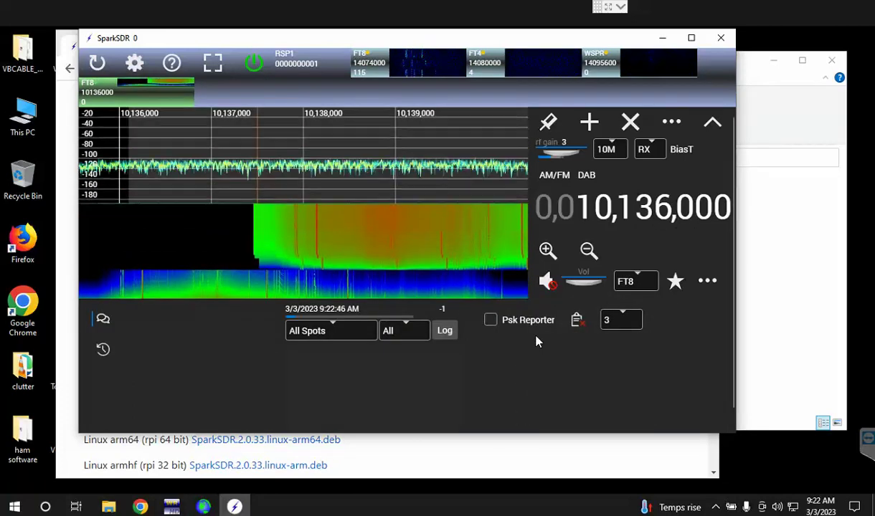
pyautogui.click(588, 124)
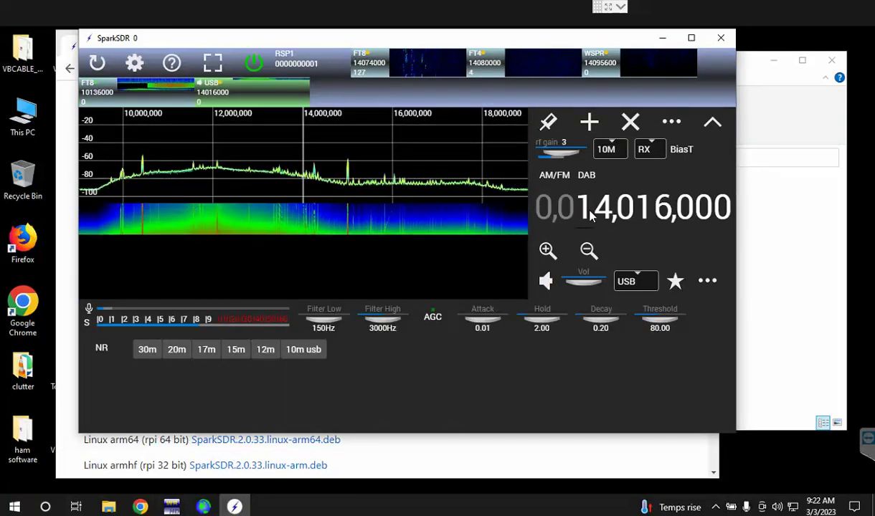
# Step: Retune the fifth receiver to 7,074,000 Hz and set it to FT8 decoding
pyautogui.scroll(-7, 589, 215)
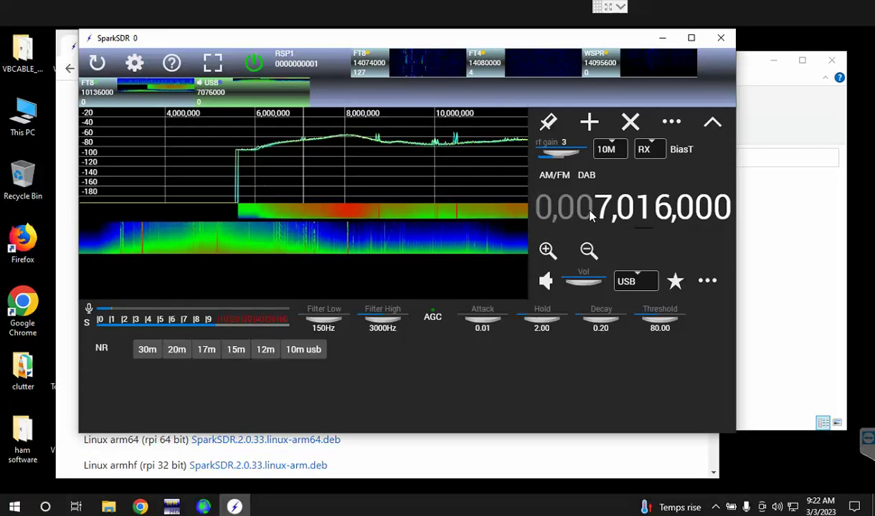
pyautogui.write('74')
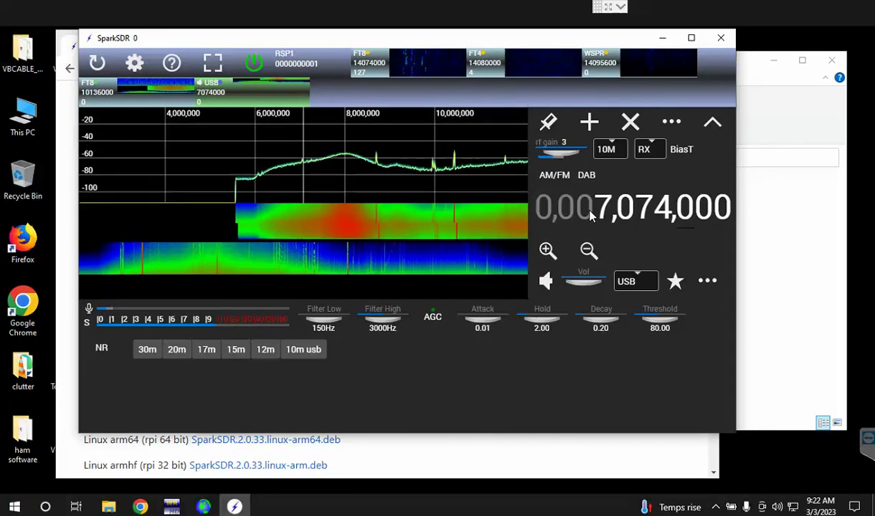
pyautogui.click(635, 281)
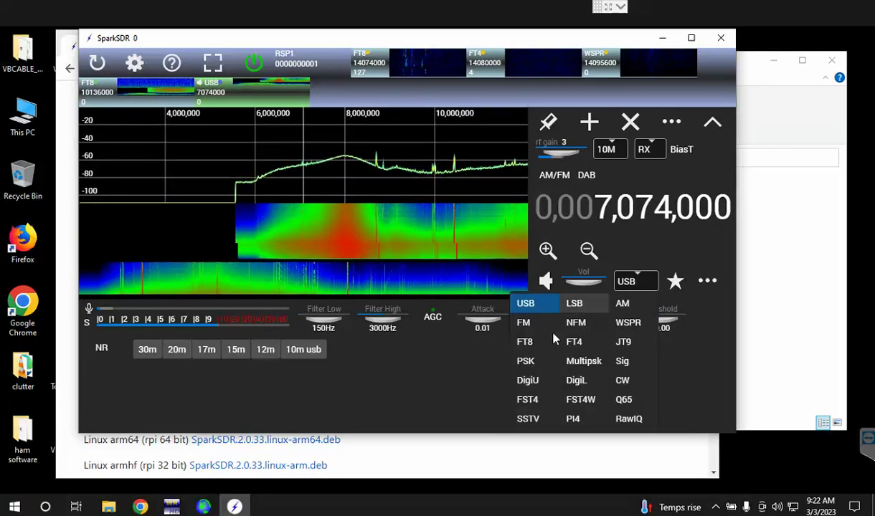
pyautogui.click(524, 342)
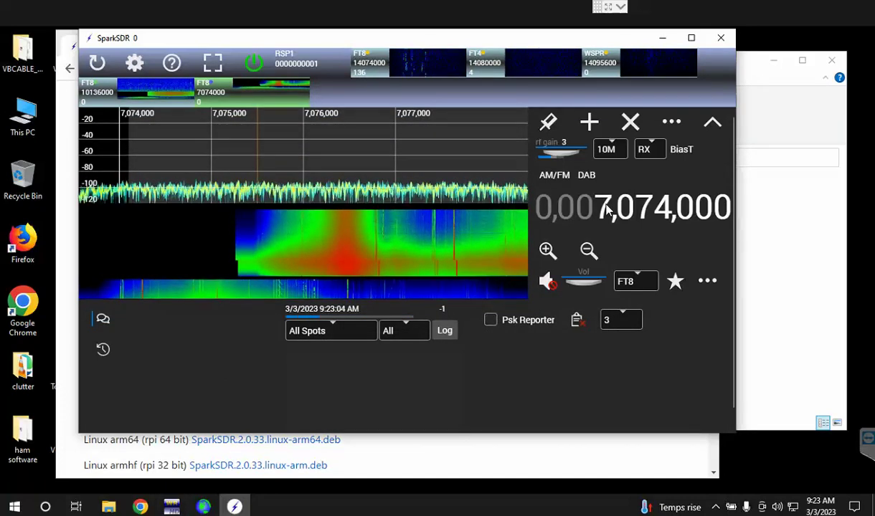
# Step: Add a receiver decoding FT4 on 7,047,500 Hz with PSK Reporter spotting enabled
pyautogui.click(588, 122)
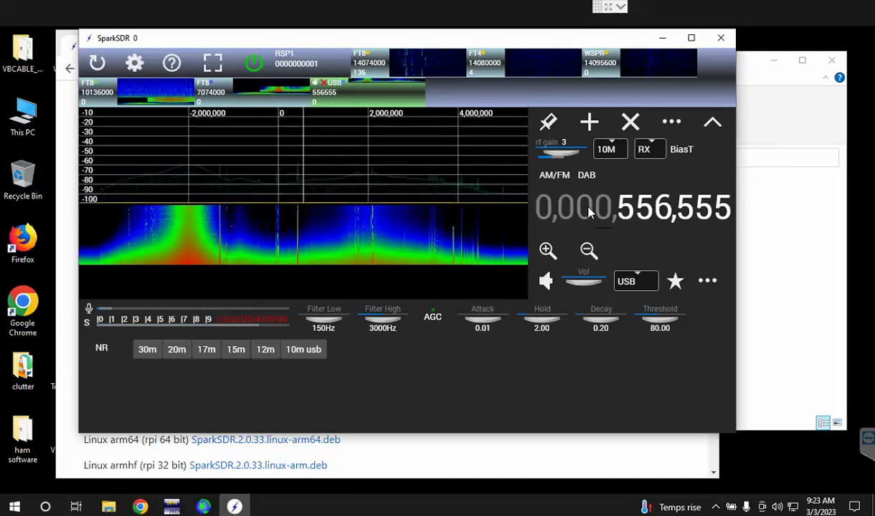
pyautogui.scroll(-3, 588, 207)
pyautogui.scroll(-1, 588, 212)
pyautogui.scroll(1, 588, 211)
pyautogui.scroll(-2, 588, 211)
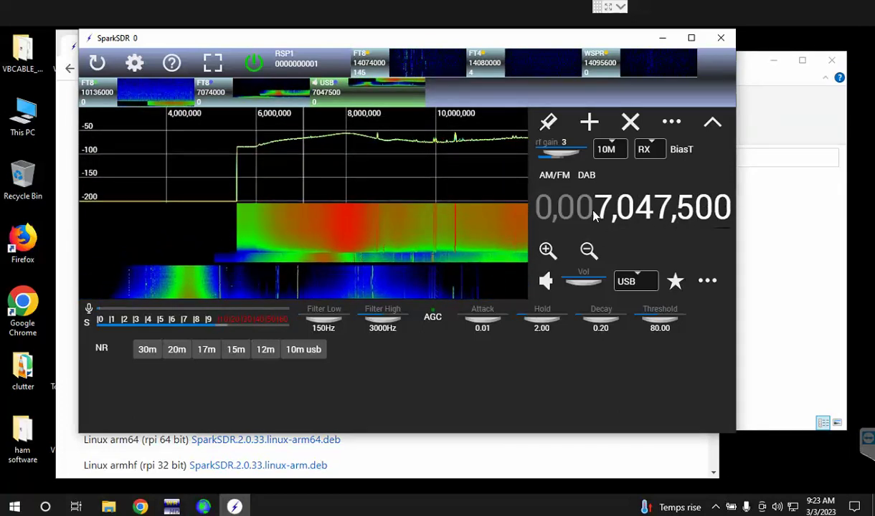
pyautogui.click(635, 283)
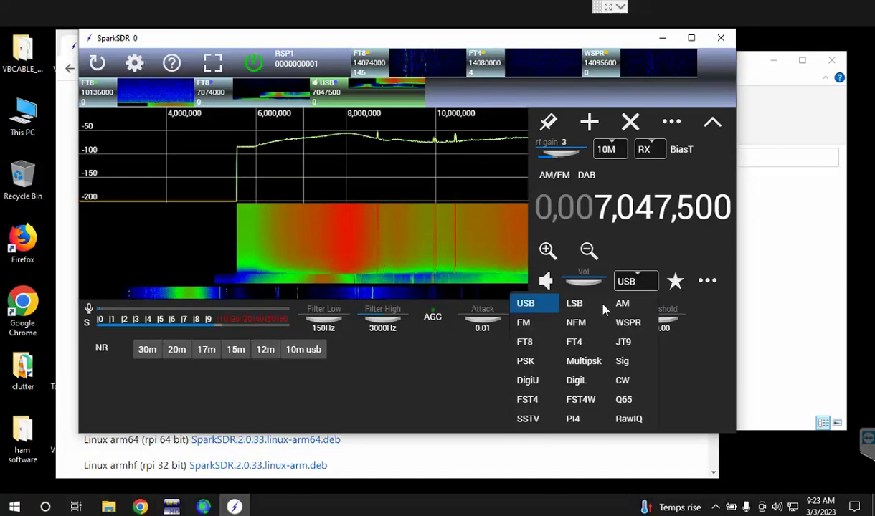
pyautogui.click(573, 342)
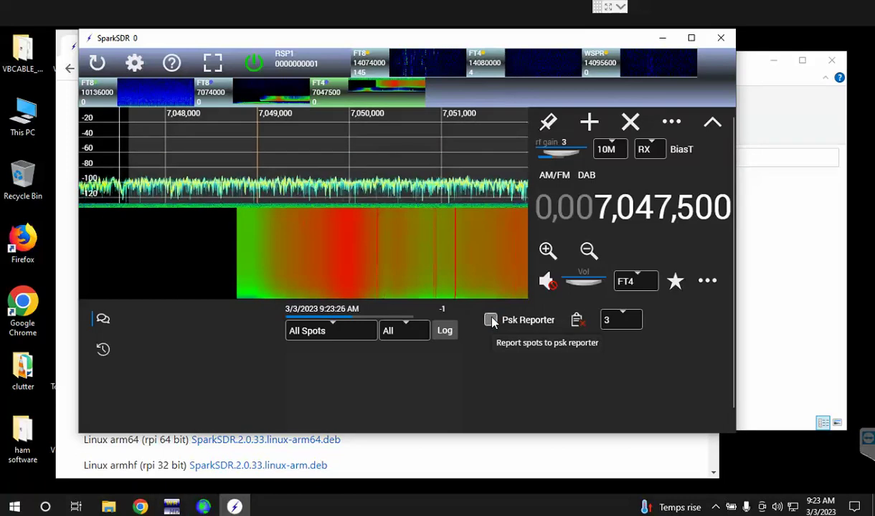
pyautogui.click(491, 322)
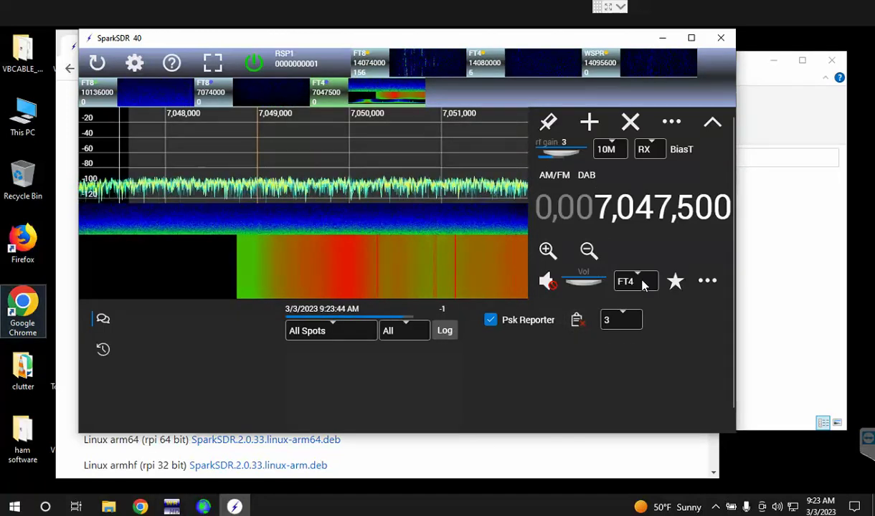
# Step: Add a seventh receiver tuned to 7,038,600 Hz in WSPR mode
pyautogui.click(588, 122)
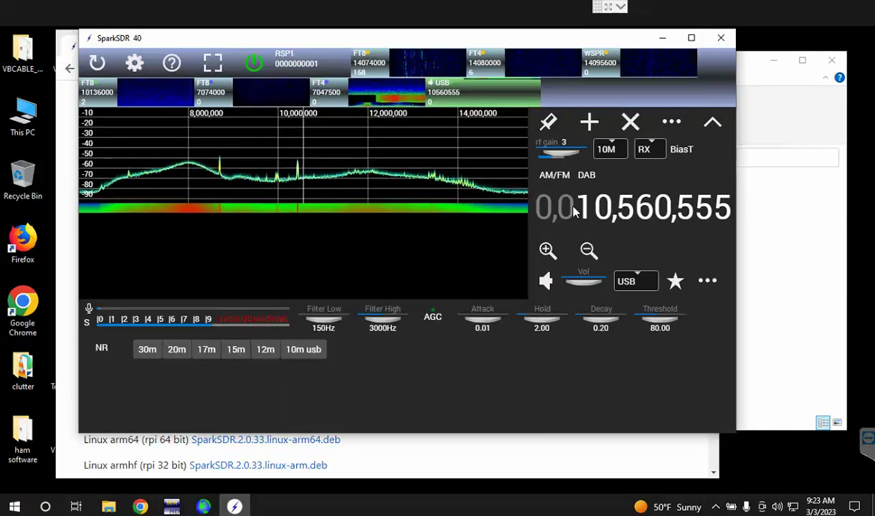
pyautogui.write('07,0')
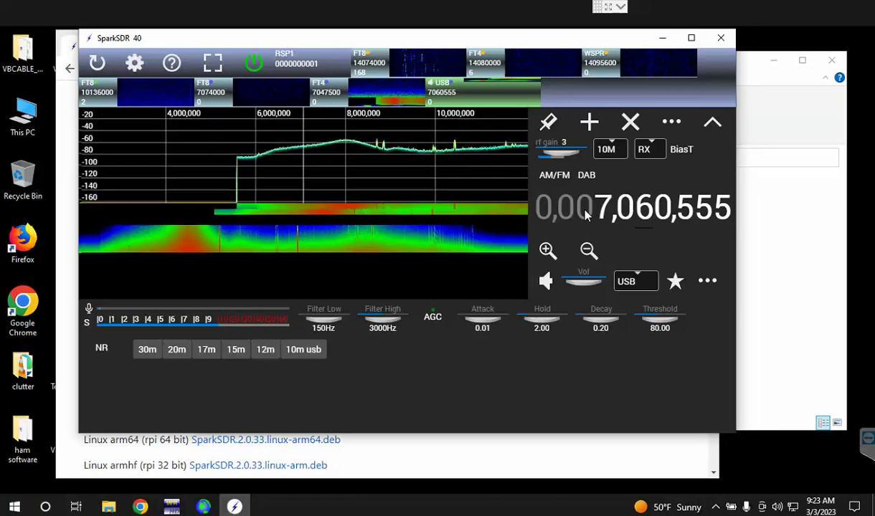
pyautogui.write('38,6')
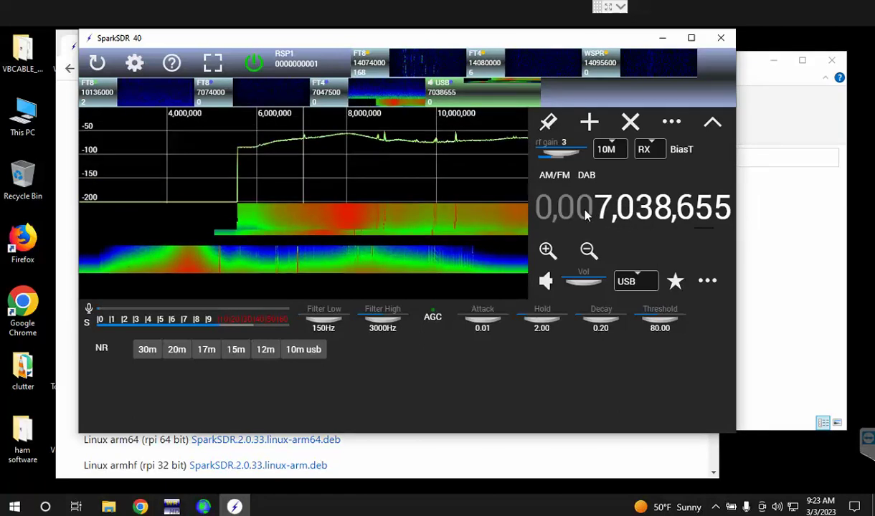
pyautogui.write('00')
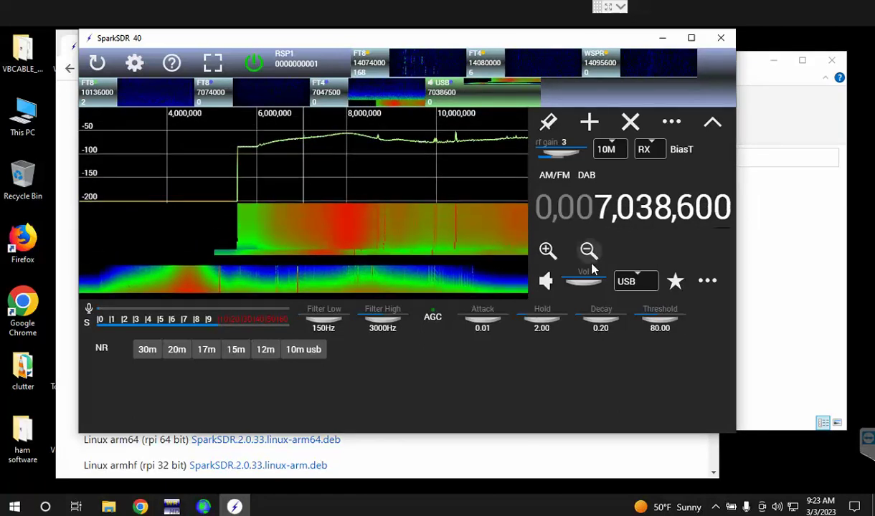
pyautogui.click(622, 284)
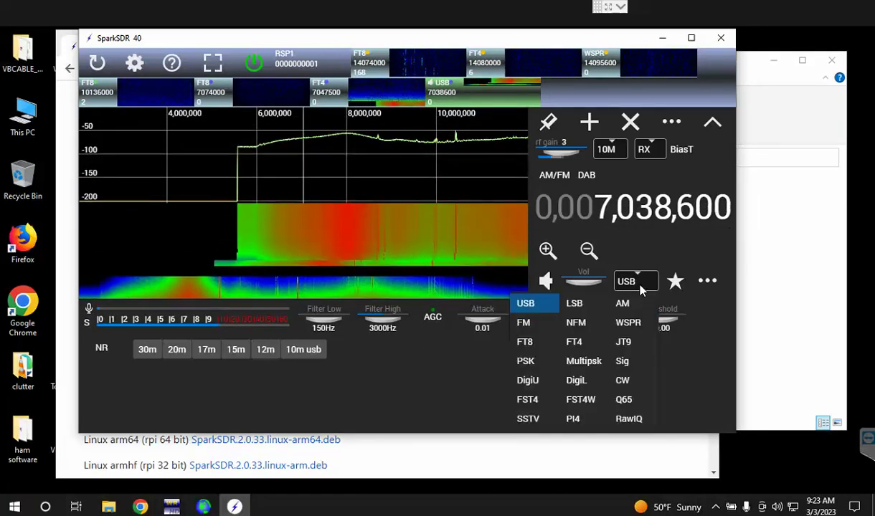
pyautogui.click(629, 324)
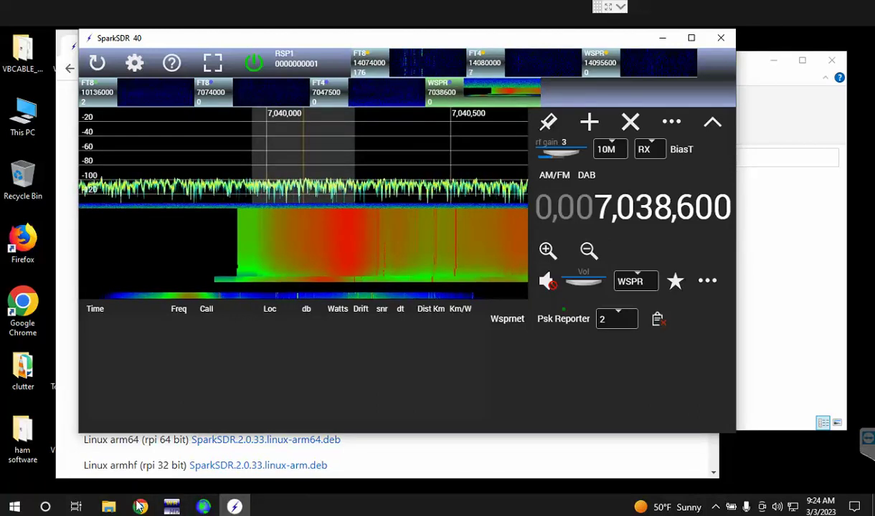
# Step: Bring Chrome forward and load pskreporter.info's reception map instead of the SparkSDR downloads page
pyautogui.moveTo(140, 508)
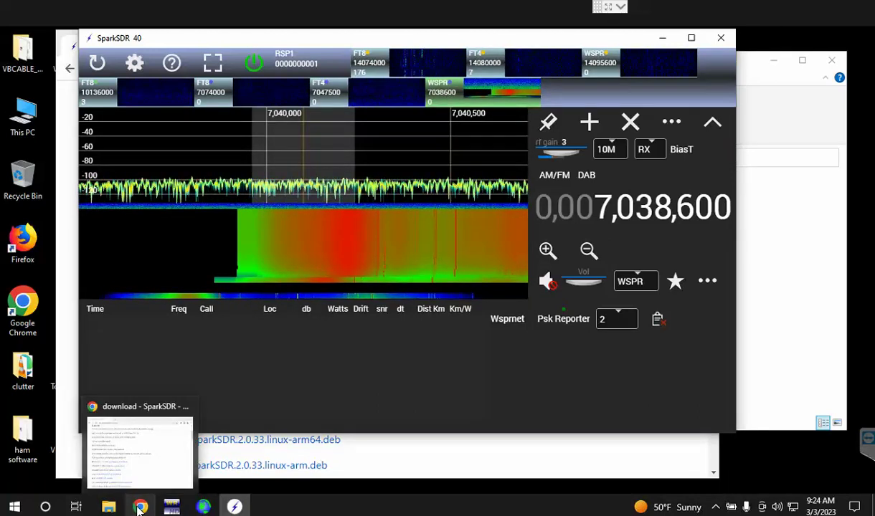
pyautogui.click(190, 483)
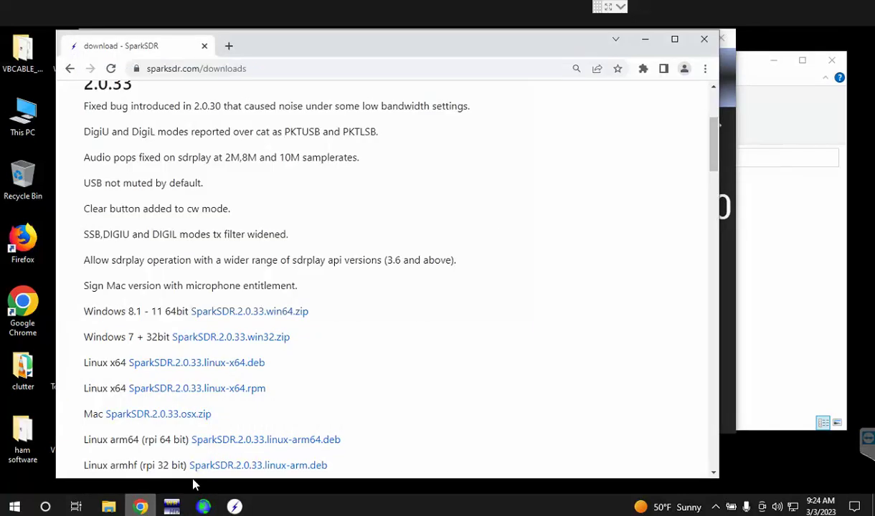
pyautogui.click(355, 65)
pyautogui.write('ps')
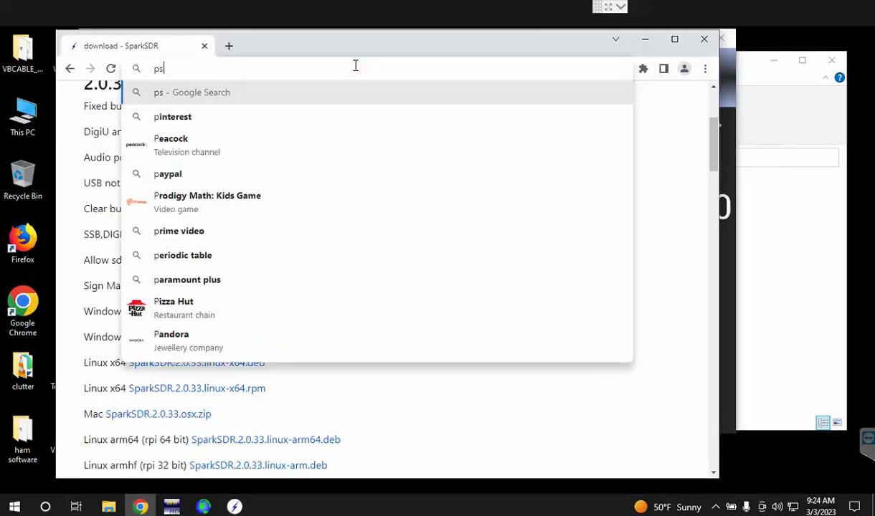
pyautogui.write('kreporter.')
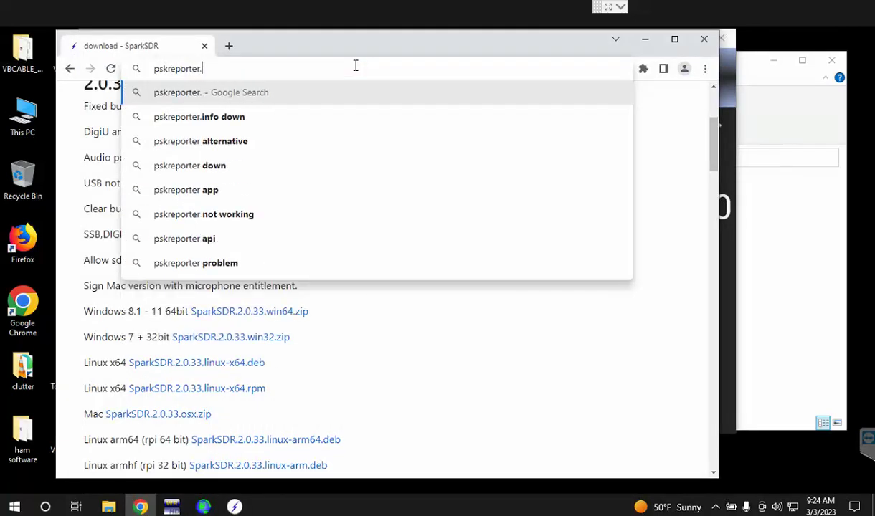
pyautogui.write('info')
pyautogui.press('Return')
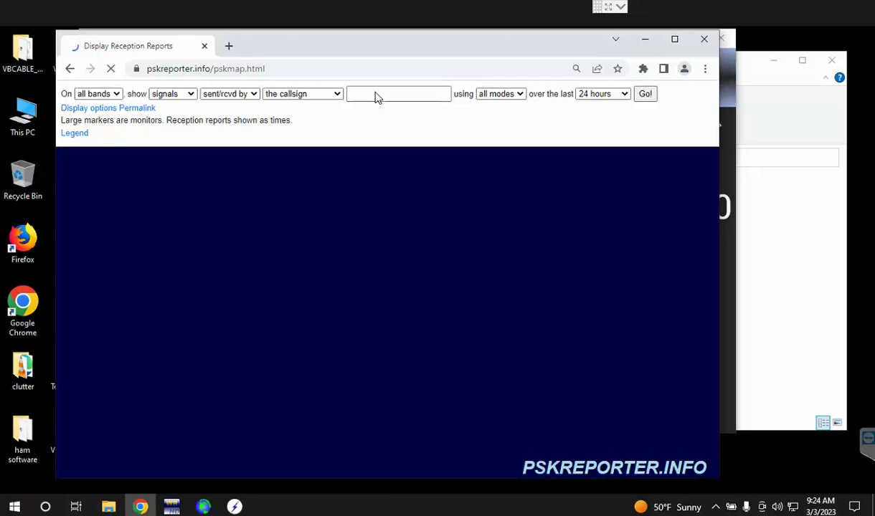
# Step: Map the station's last 15 minutes of reception reports, showing 41 transmitters heard worldwide
pyautogui.click(375, 94)
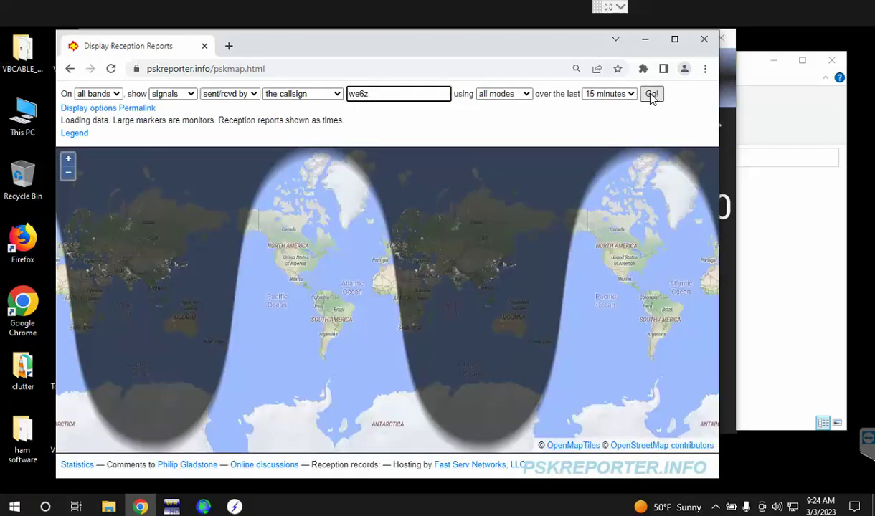
pyautogui.click(651, 95)
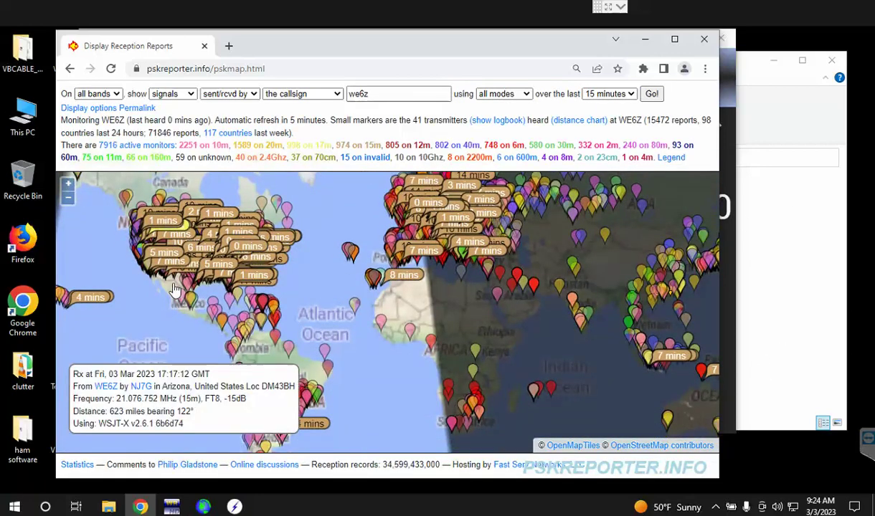
pyautogui.moveTo(145, 316)
pyautogui.moveTo(195, 319)
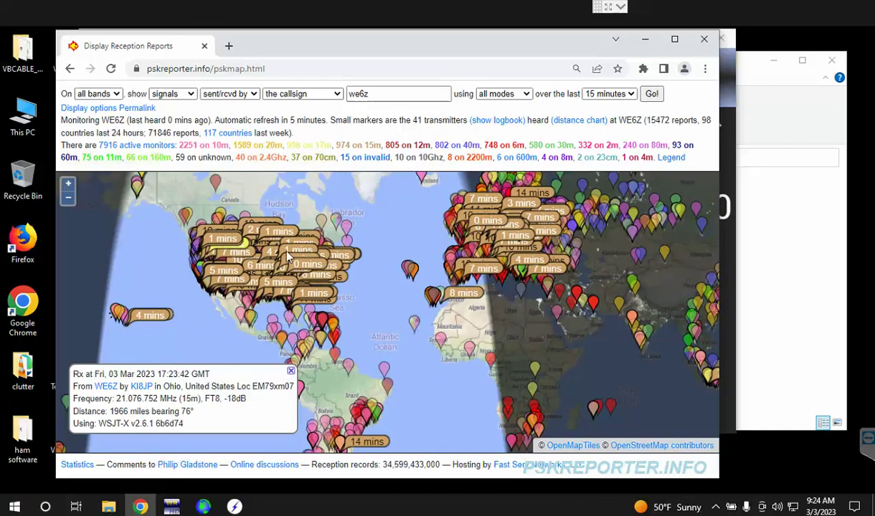
pyautogui.moveTo(288, 258)
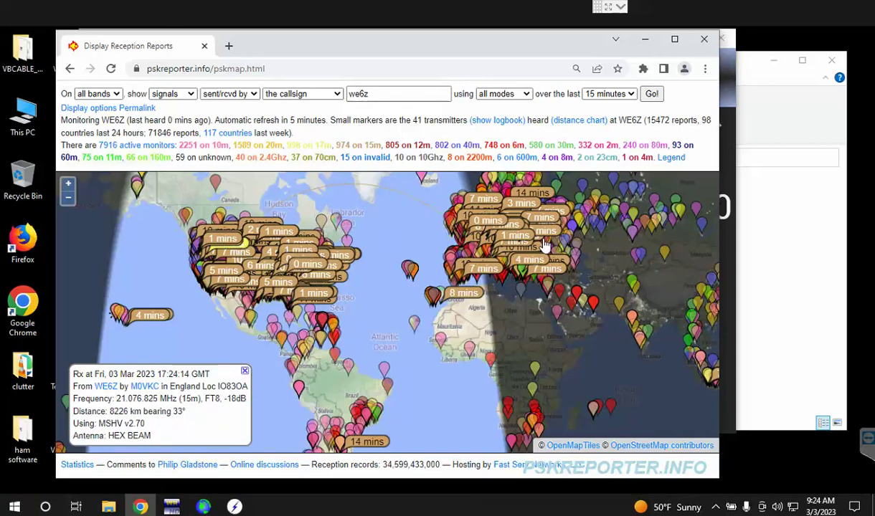
pyautogui.moveTo(513, 244)
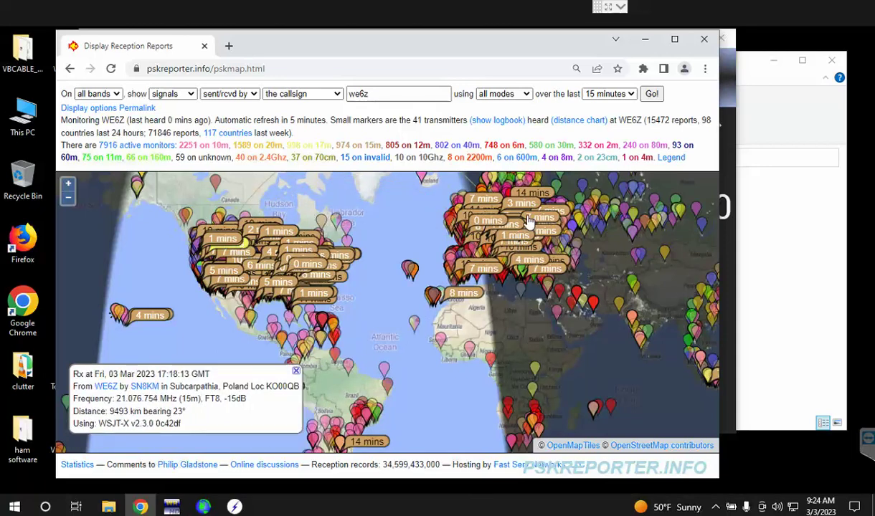